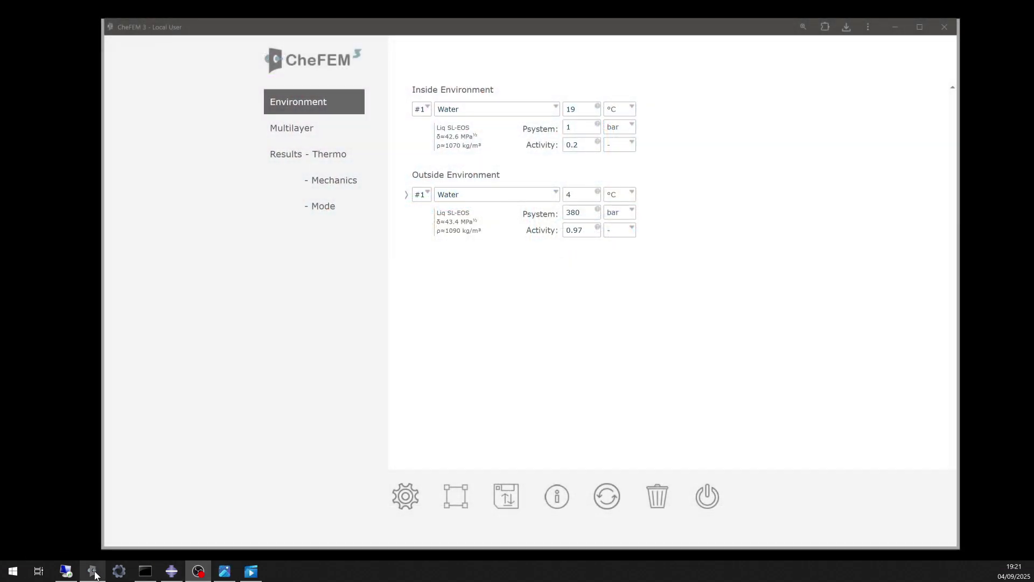
# Look at the hull mesh in Abaqus/CAE and return to CheFEM to review the inside and outside environment settings.
pyautogui.click(171, 574)
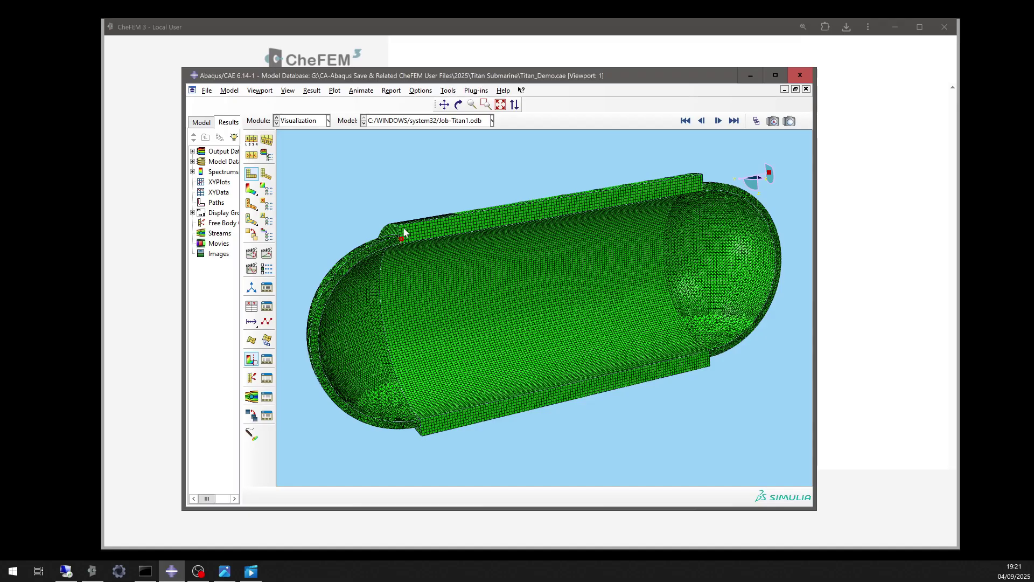
pyautogui.click(749, 76)
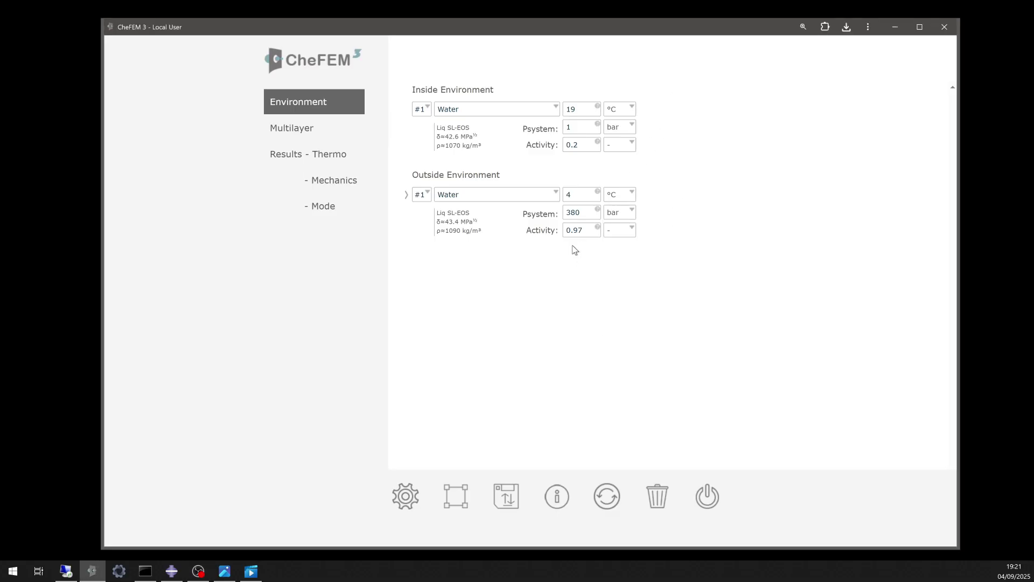
pyautogui.moveTo(576, 211)
pyautogui.moveTo(575, 153)
pyautogui.moveTo(574, 125)
# Open the multilayer definition and review the available materials and the matrix properties of layer 1.
pyautogui.click(302, 129)
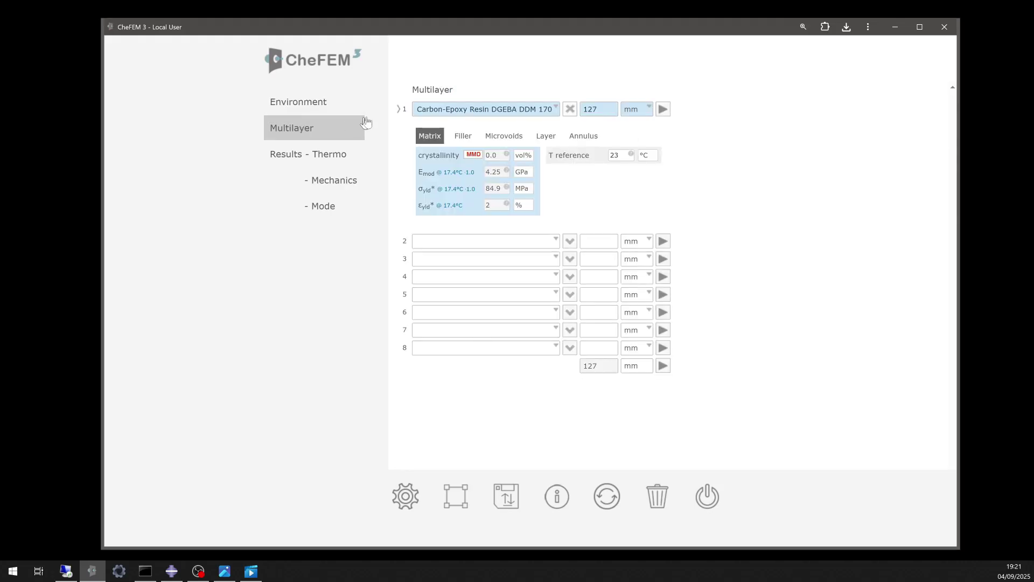
pyautogui.click(554, 108)
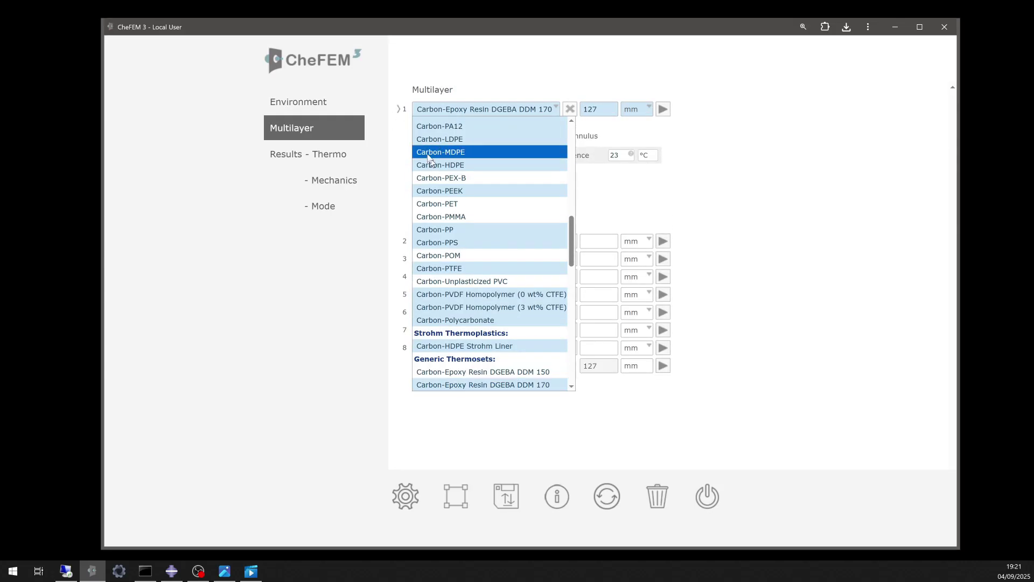
pyautogui.click(395, 122)
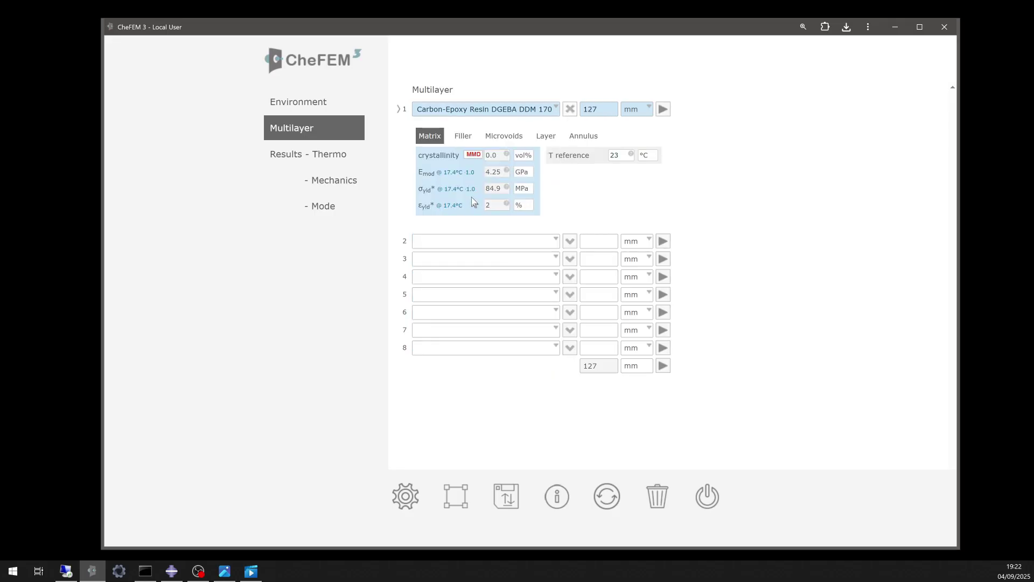
pyautogui.moveTo(470, 195)
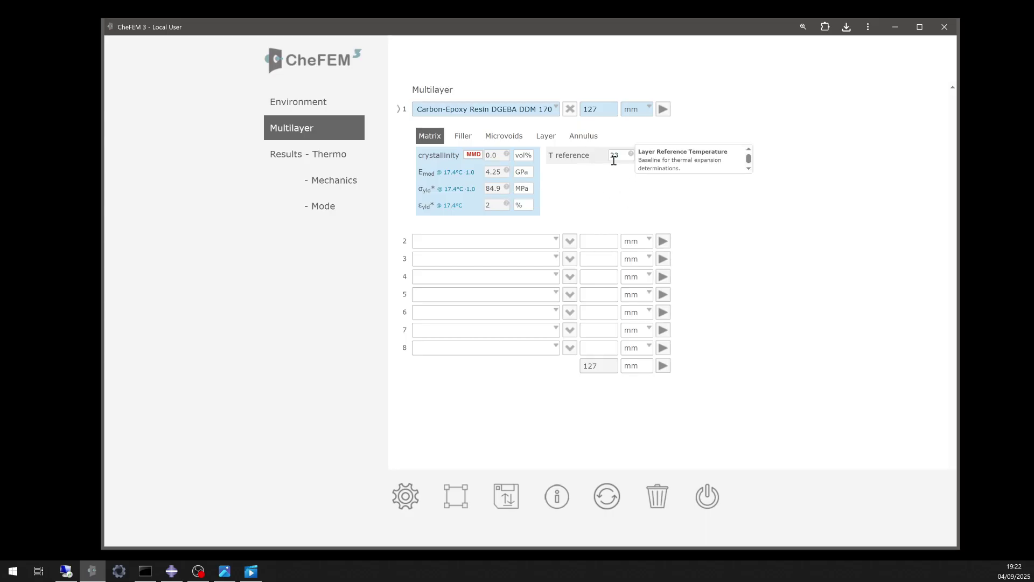
# Review layer 1's filler type, fraction and modulus, and choose the [90°/0°]s filler orientation.
pyautogui.click(469, 141)
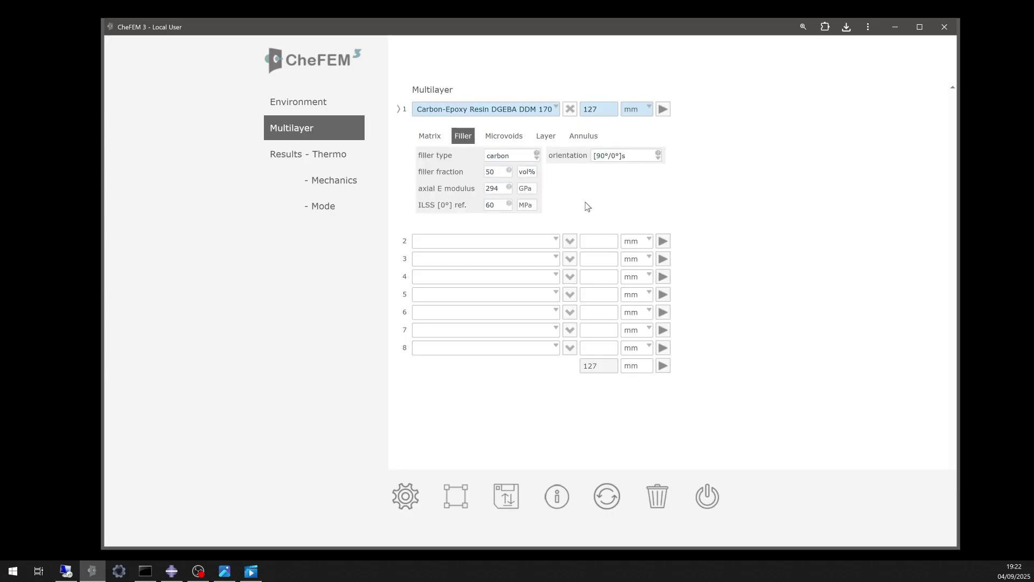
pyautogui.click(507, 156)
pyautogui.click(497, 181)
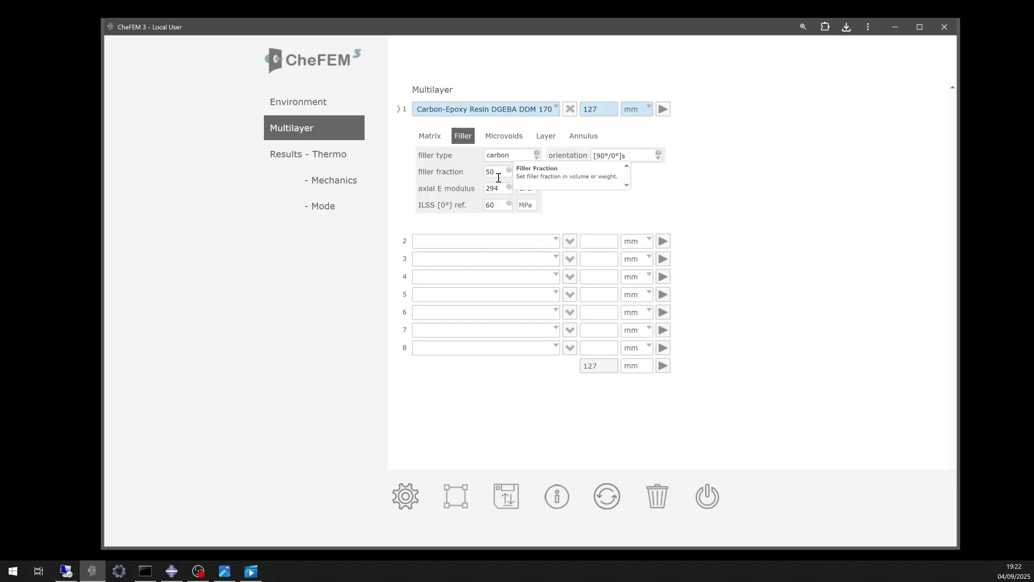
pyautogui.moveTo(497, 188)
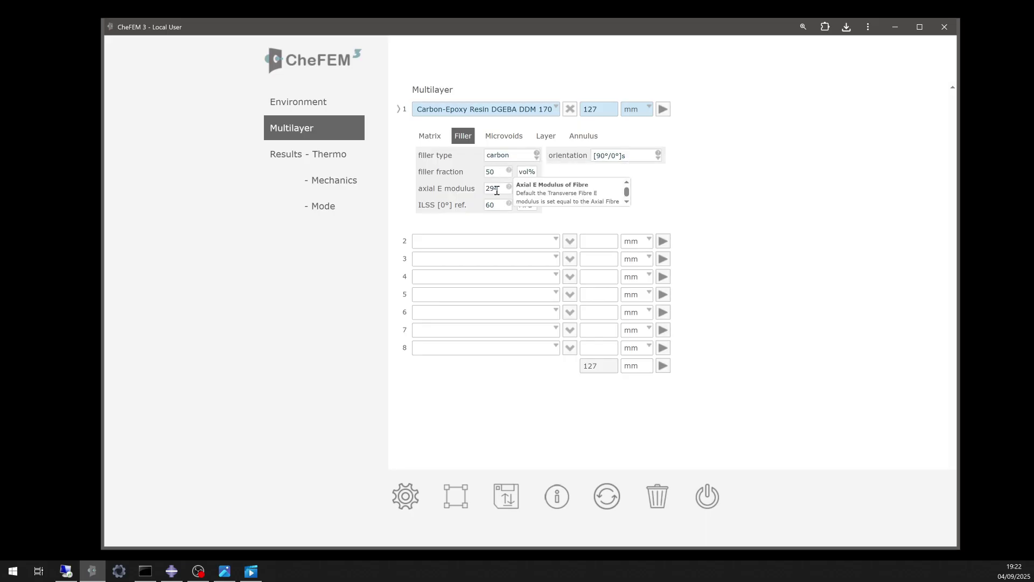
pyautogui.moveTo(504, 210)
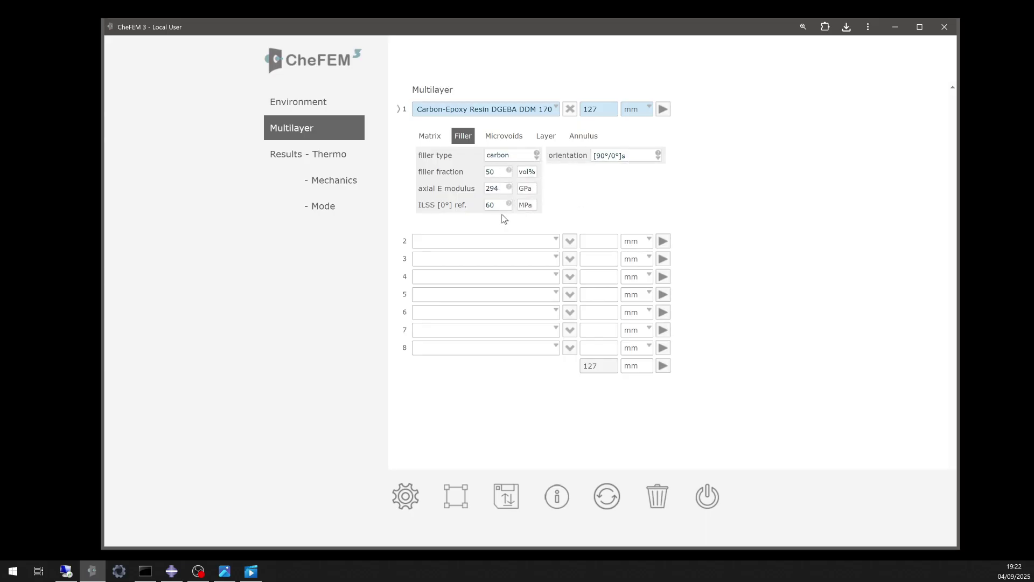
pyautogui.click(619, 161)
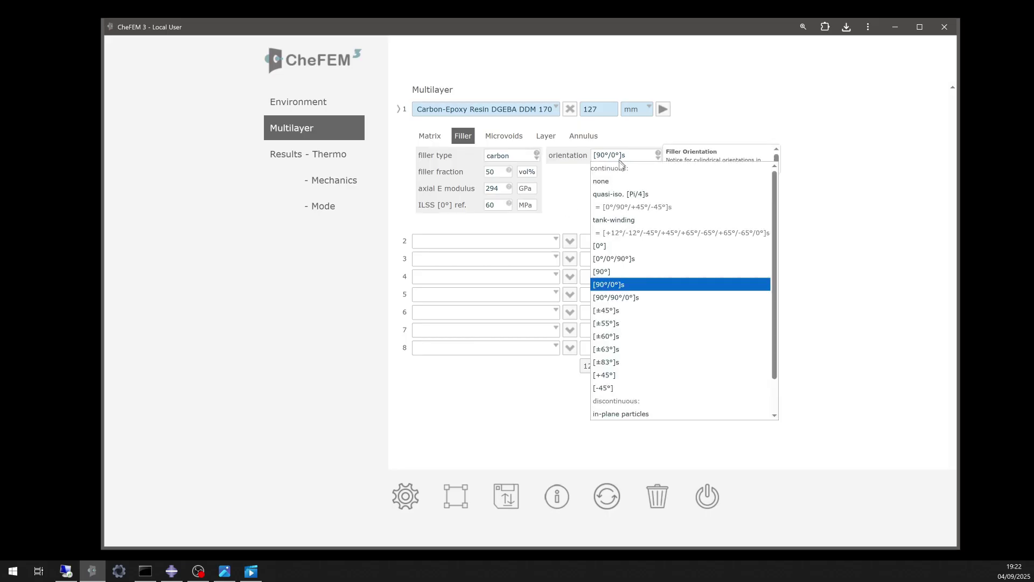
pyautogui.click(625, 289)
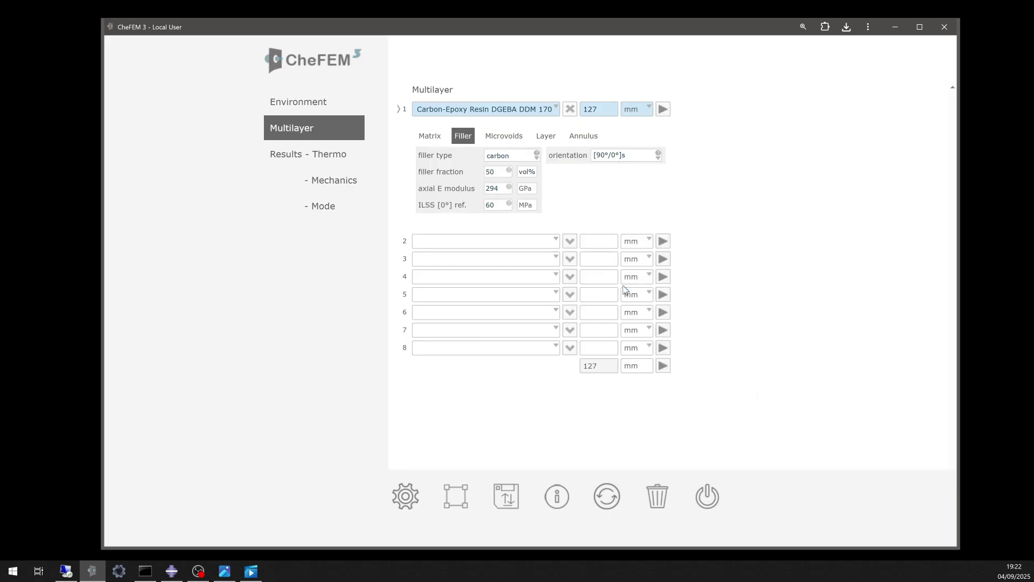
# Review layer 1's microvoid, constraint and annulus settings, consulting the hull mesh in Abaqus/CAE, and return to the matrix properties.
pyautogui.click(506, 139)
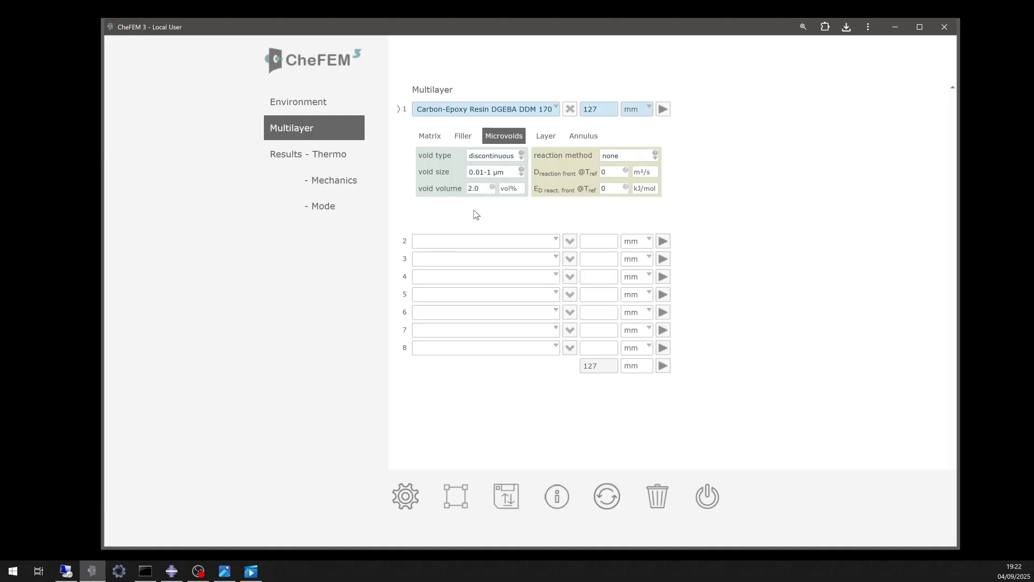
pyautogui.click(539, 137)
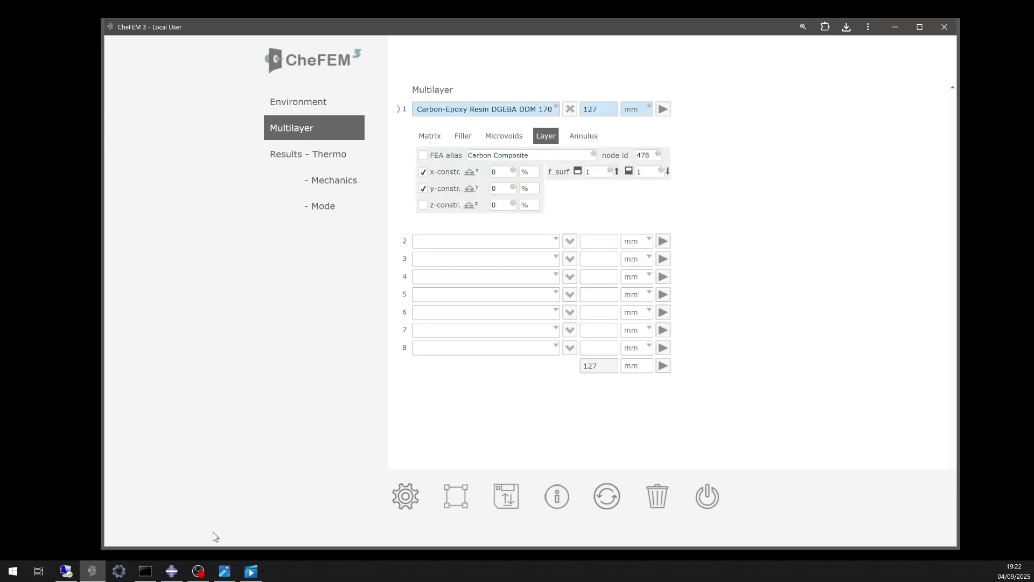
pyautogui.click(171, 572)
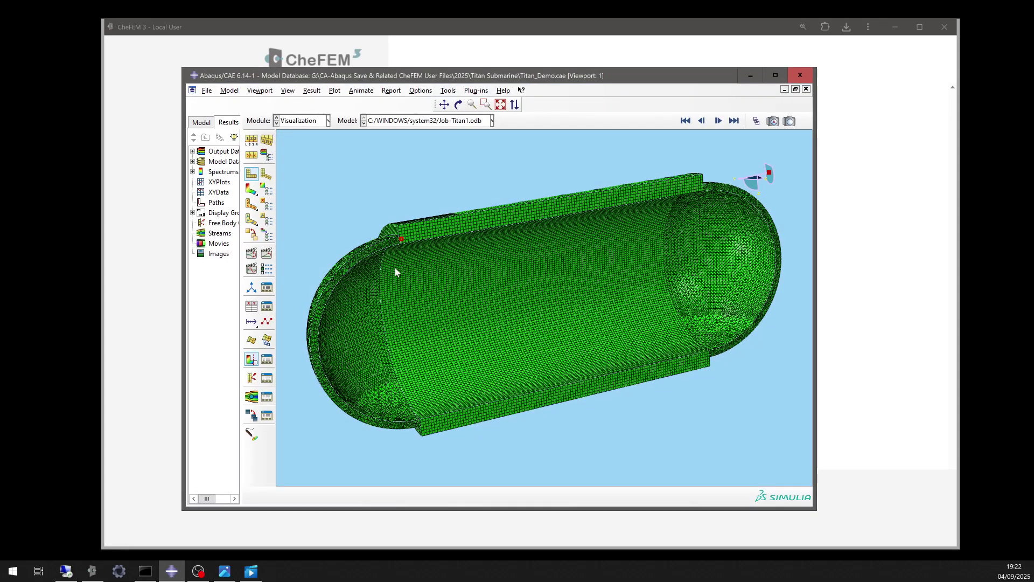
pyautogui.click(750, 75)
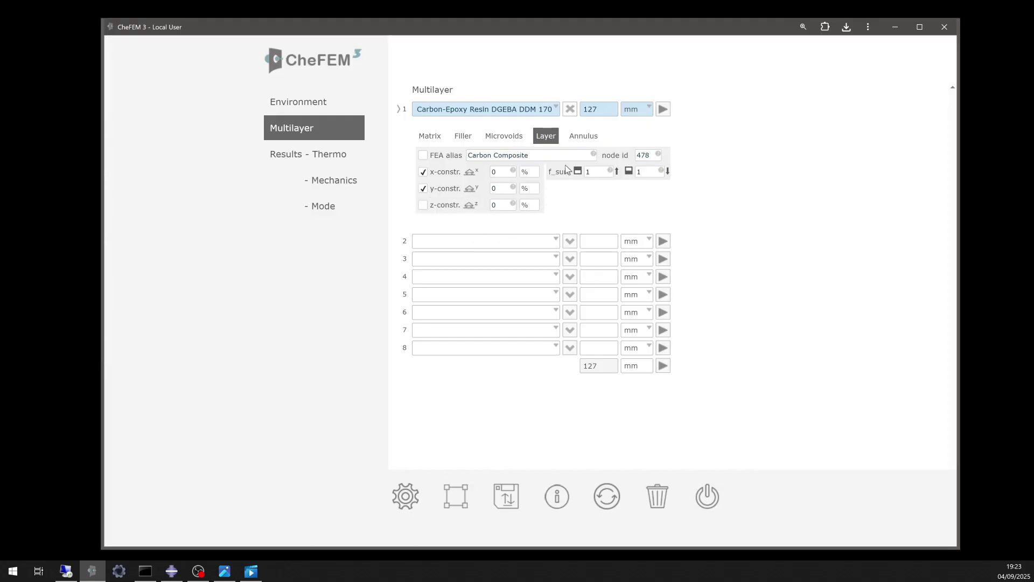
pyautogui.click(584, 136)
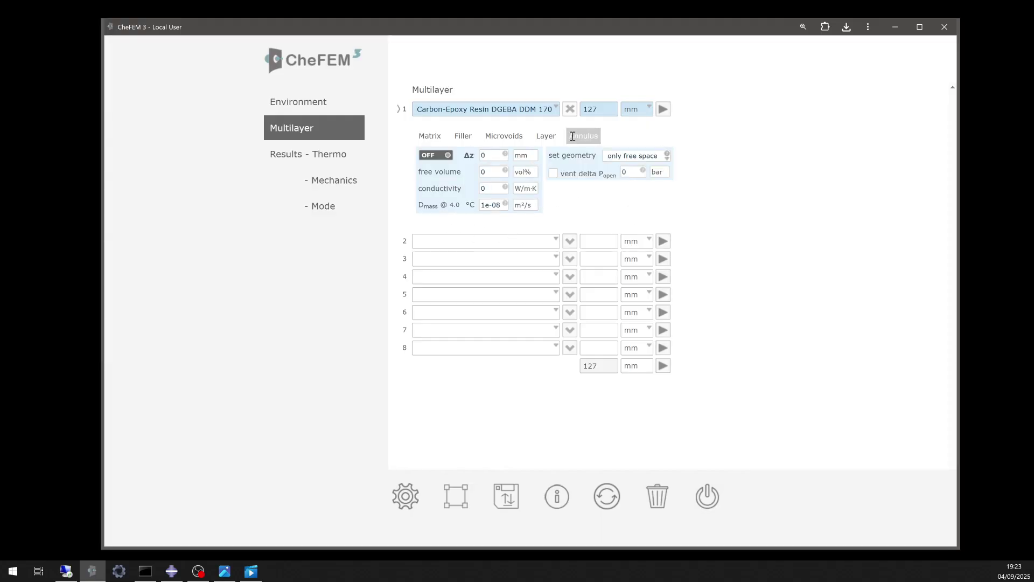
pyautogui.click(542, 142)
pyautogui.click(504, 138)
pyautogui.click(463, 137)
pyautogui.click(430, 137)
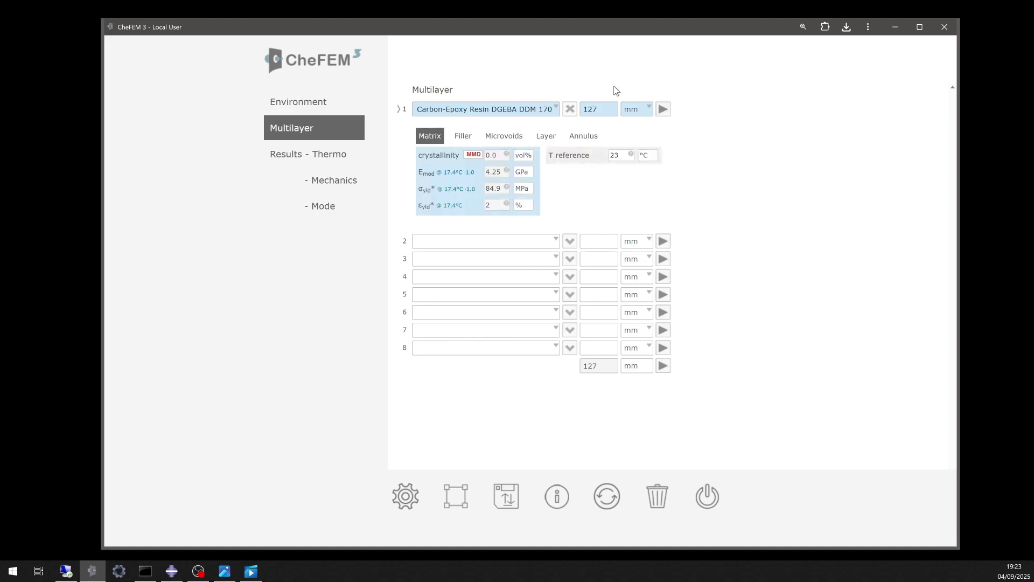
# Run the calculation for layer 1 and review its thermodynamics and mechanics results.
pyautogui.click(662, 114)
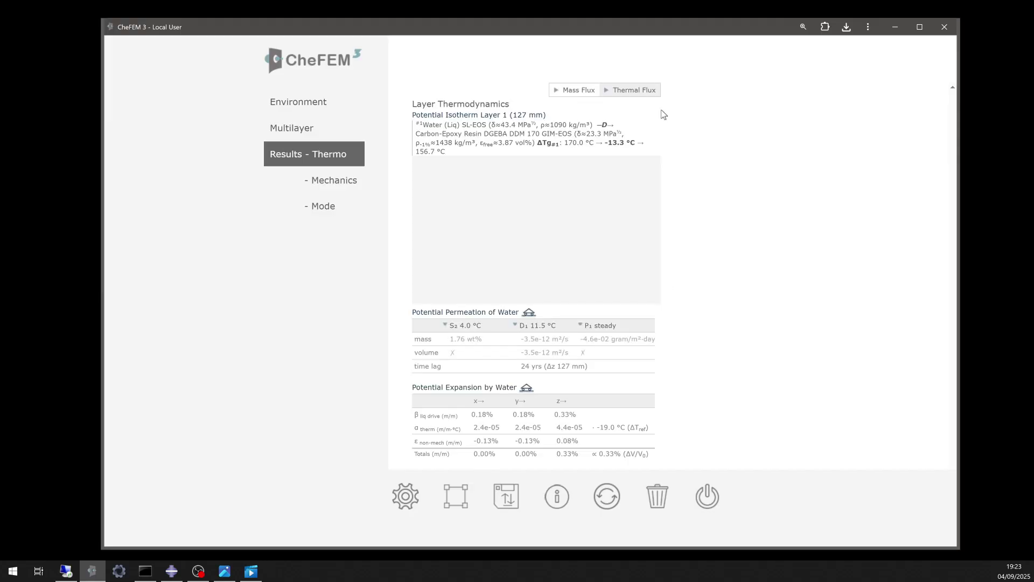
pyautogui.moveTo(649, 192)
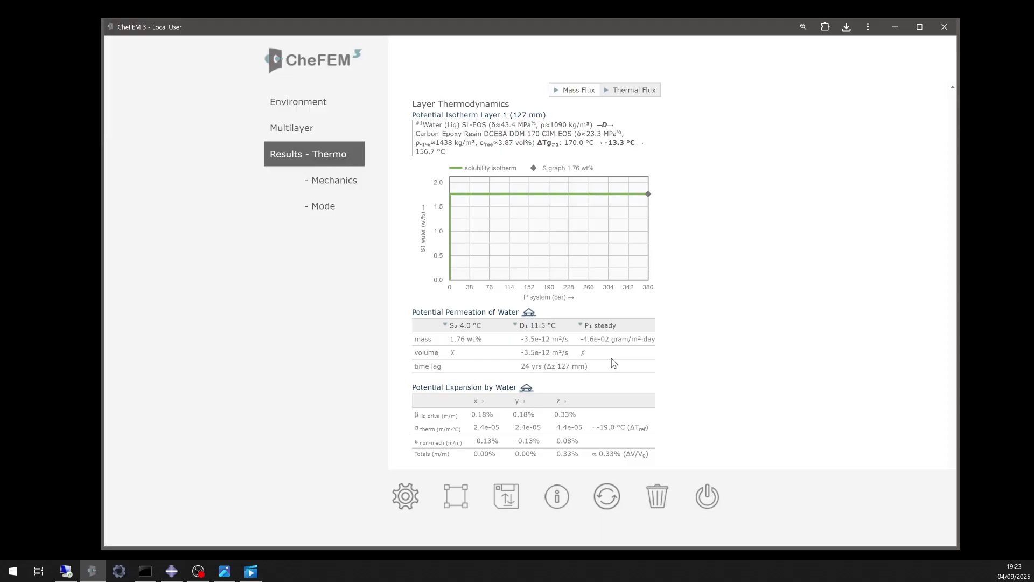
pyautogui.scroll(-1, 612, 362)
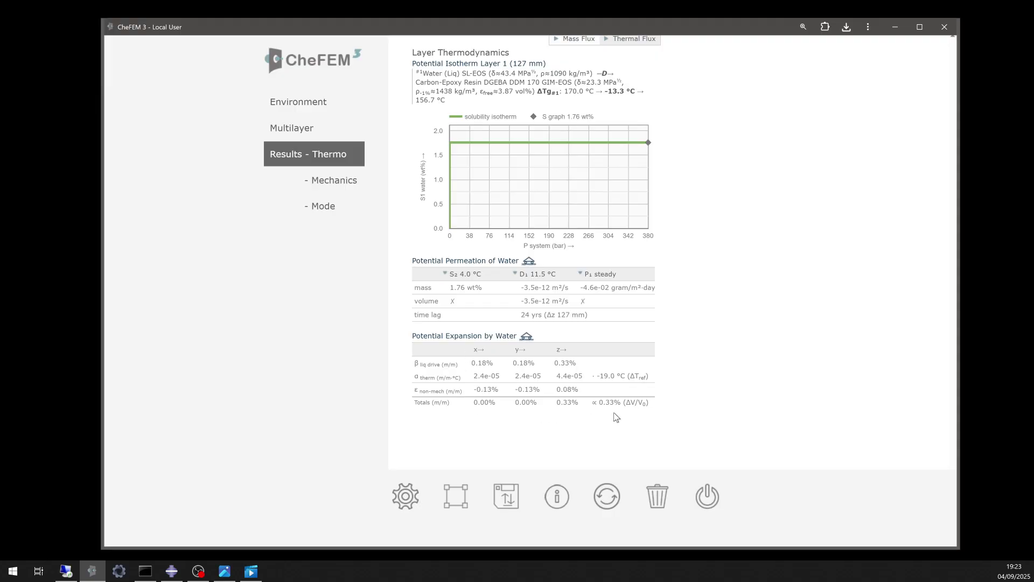
pyautogui.scroll(1, 617, 418)
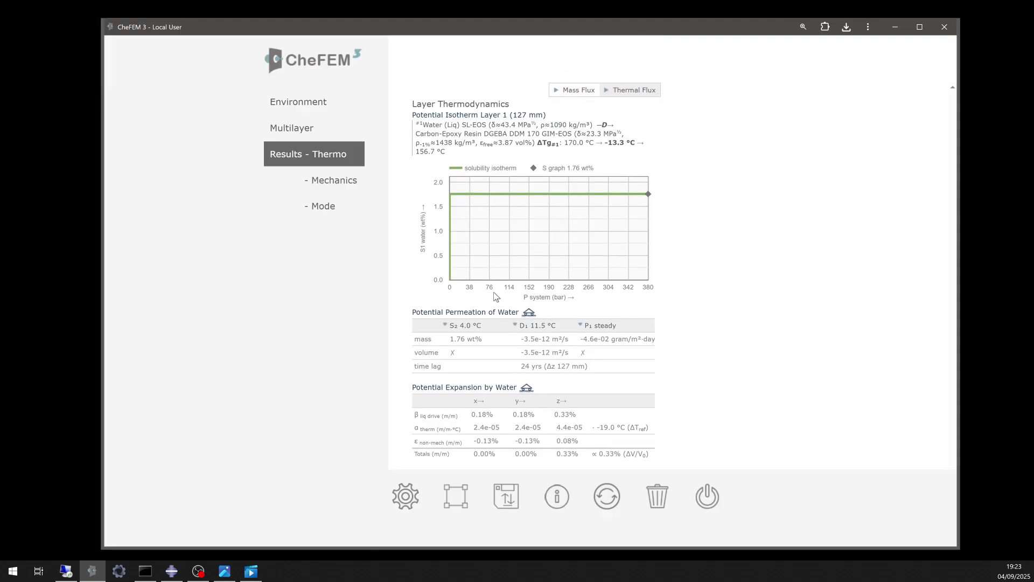
pyautogui.click(351, 184)
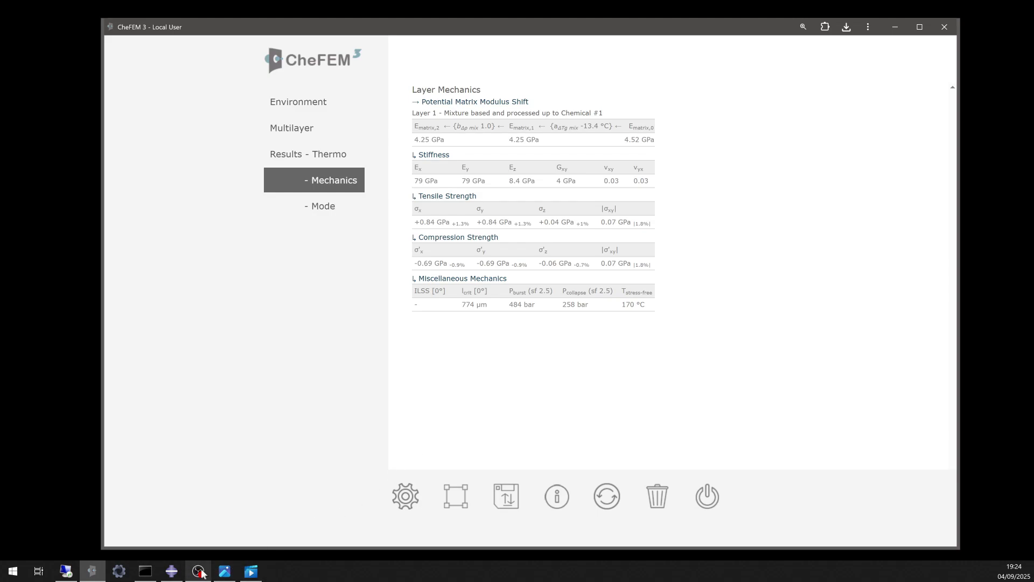
# Close the analysis settings and run the Exposure Mode analysis for the whole multilayer.
pyautogui.click(176, 573)
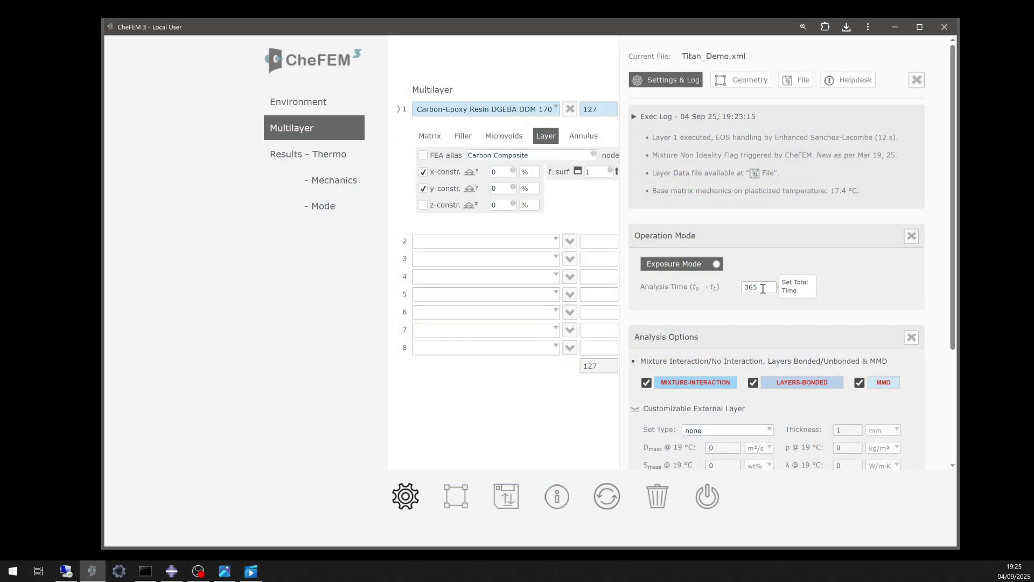
pyautogui.click(561, 385)
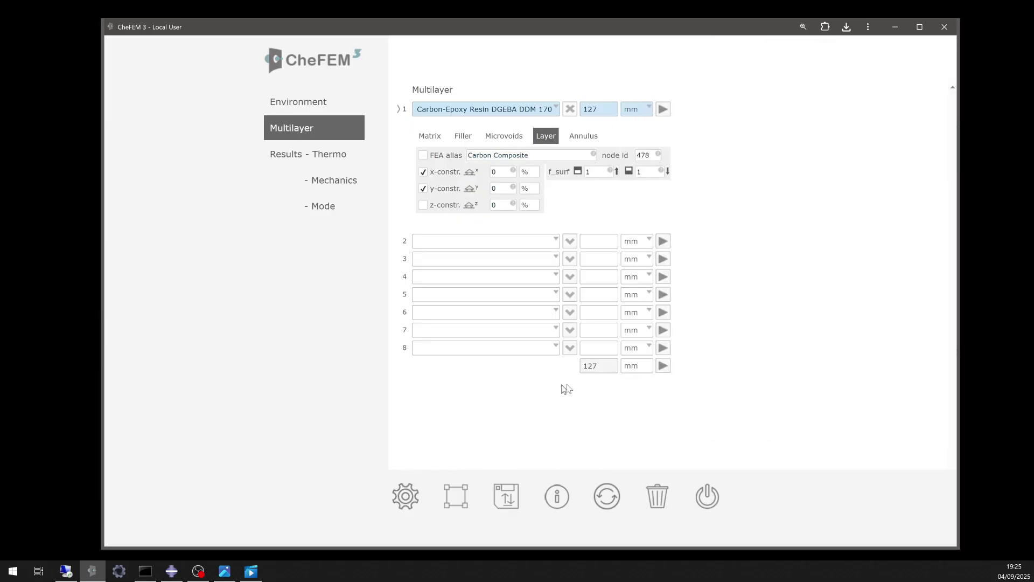
pyautogui.click(663, 365)
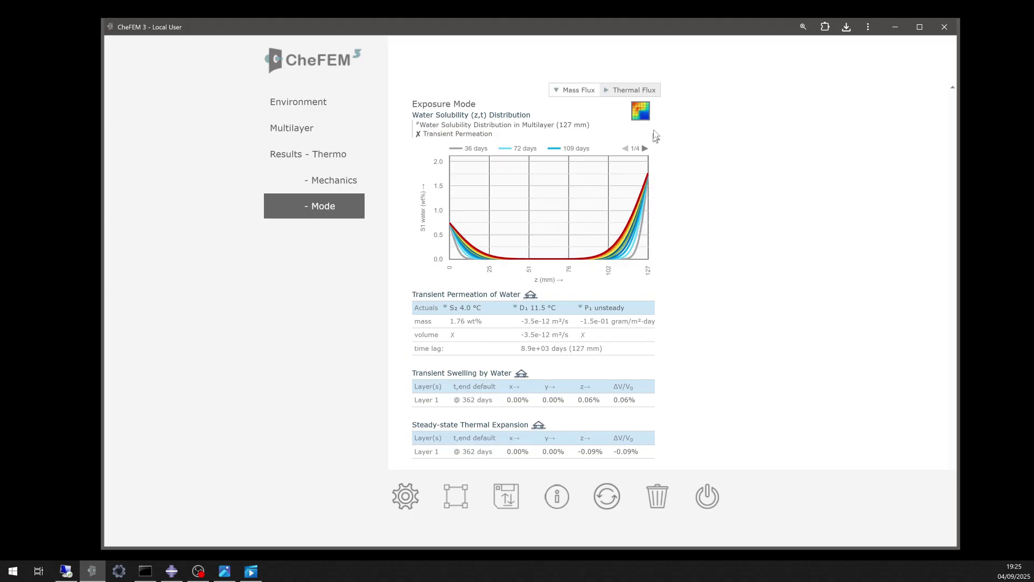
# Open the Digital Twin Mesh of water solubility through the thickness, adjust its time navigator, and close it.
pyautogui.click(641, 111)
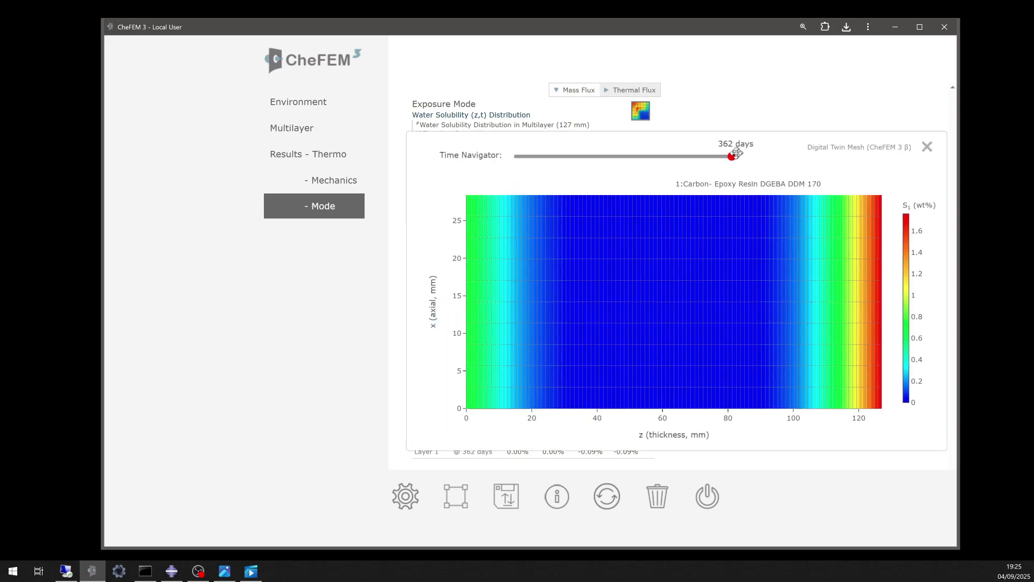
pyautogui.moveTo(731, 157); pyautogui.dragTo(751, 167)
pyautogui.click(927, 147)
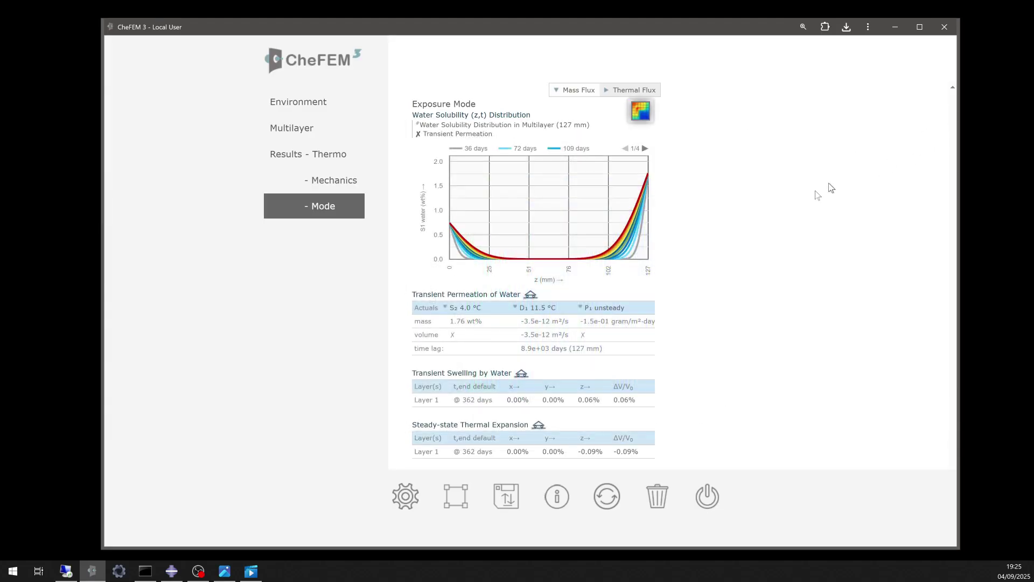
# Review the transient permeation, swelling and thermal expansion results and the mode mechanics of the exposure analysis.
pyautogui.scroll(-1, 538, 321)
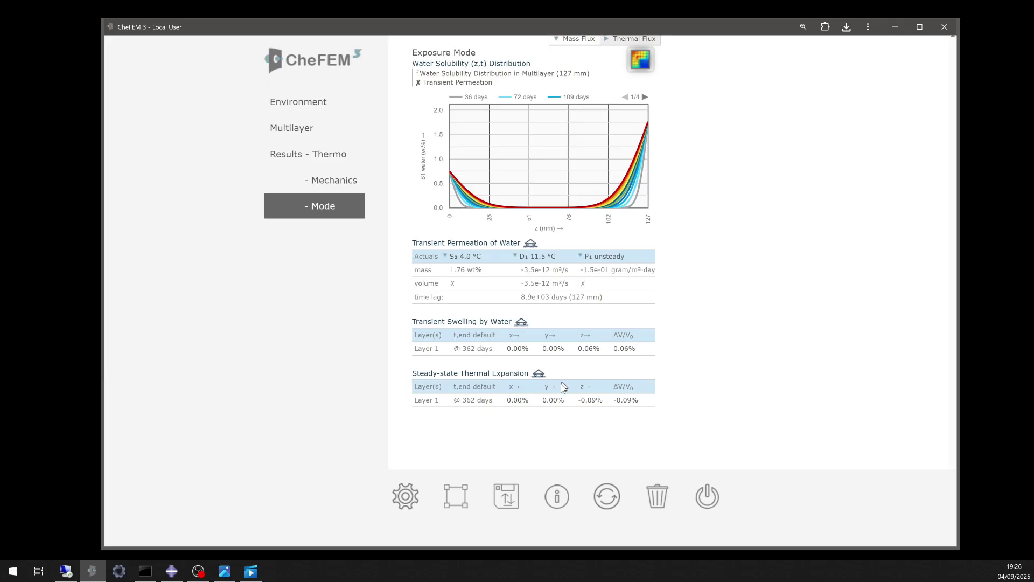
pyautogui.scroll(1, 570, 420)
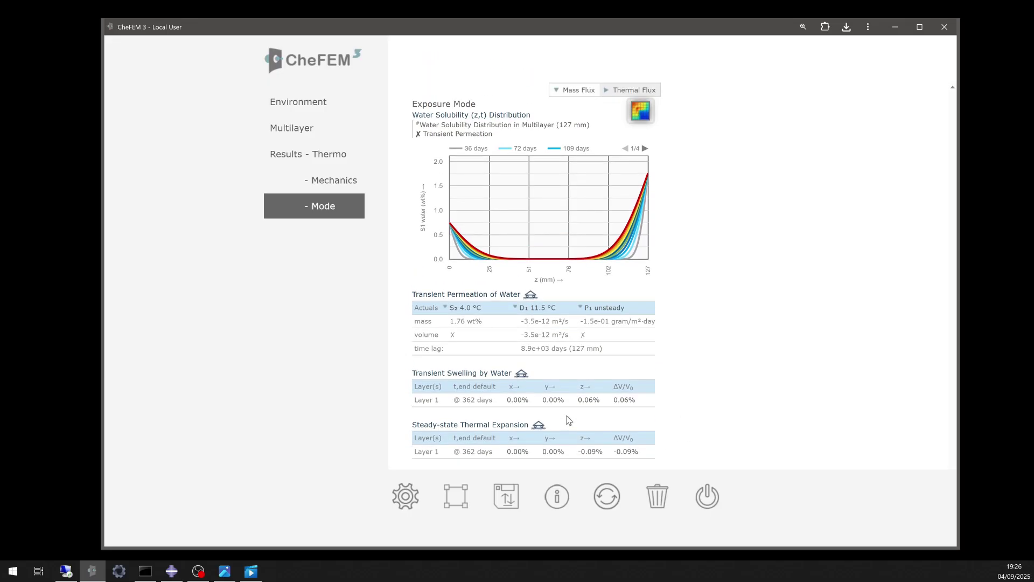
pyautogui.scroll(-1, 564, 402)
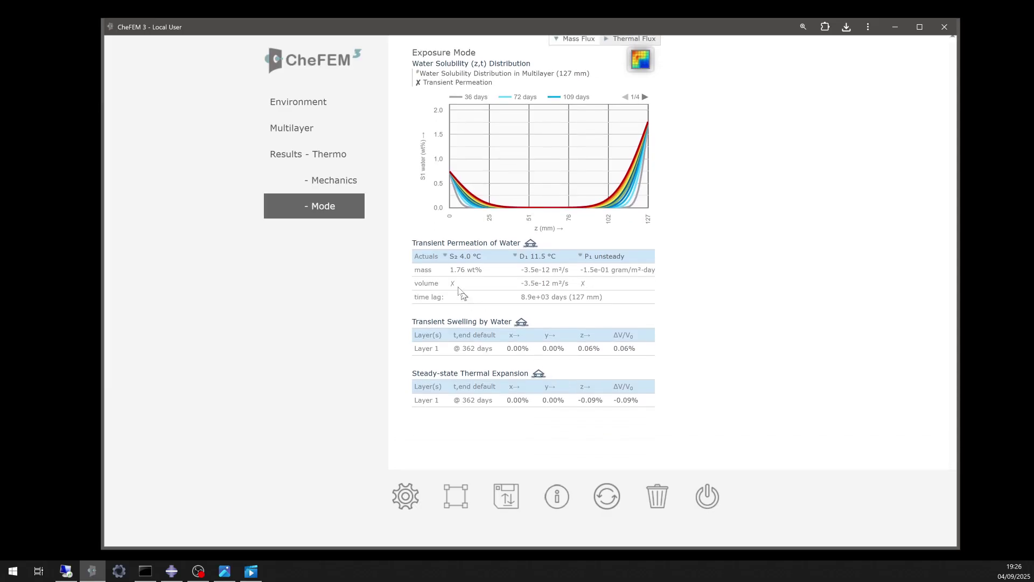
pyautogui.click(344, 199)
pyautogui.click(335, 184)
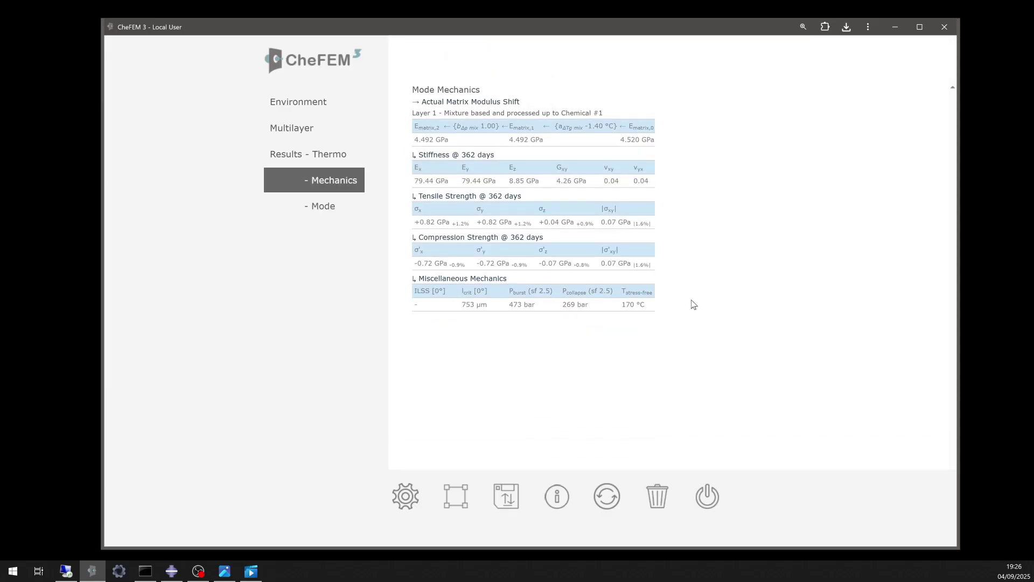